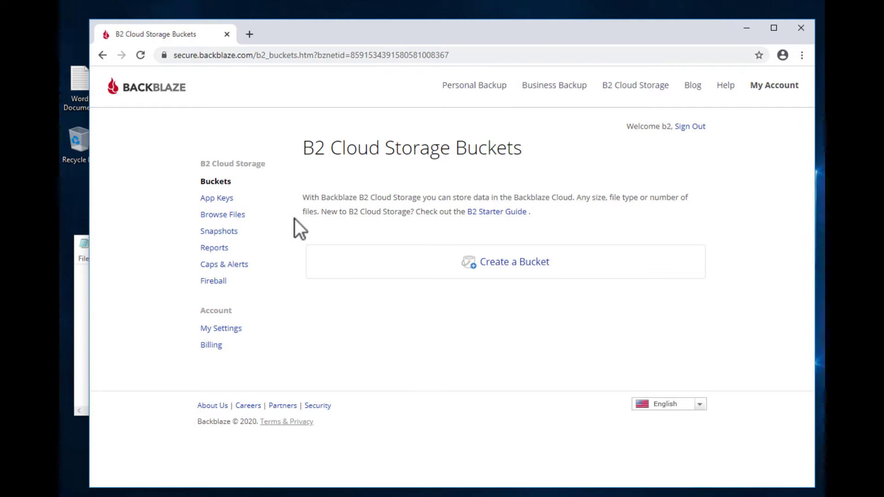
# Generate a new master application key in Backblaze B2
pyautogui.click(220, 200)
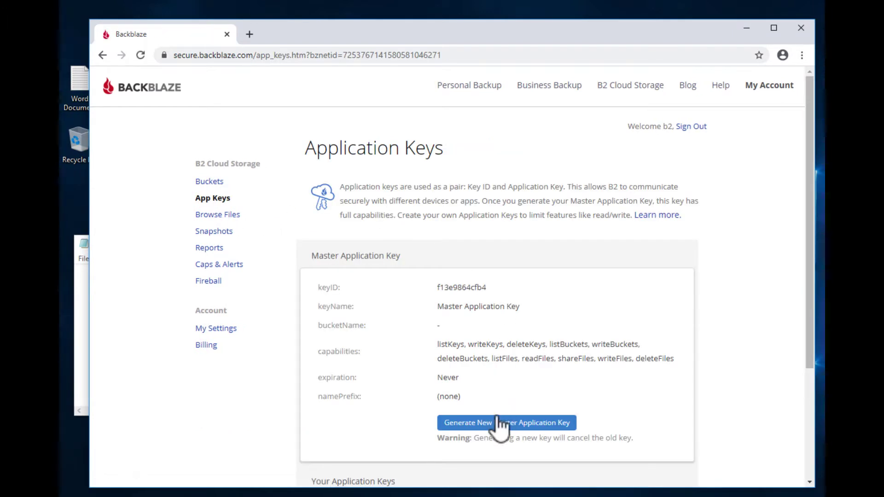
pyautogui.click(503, 417)
pyautogui.click(501, 207)
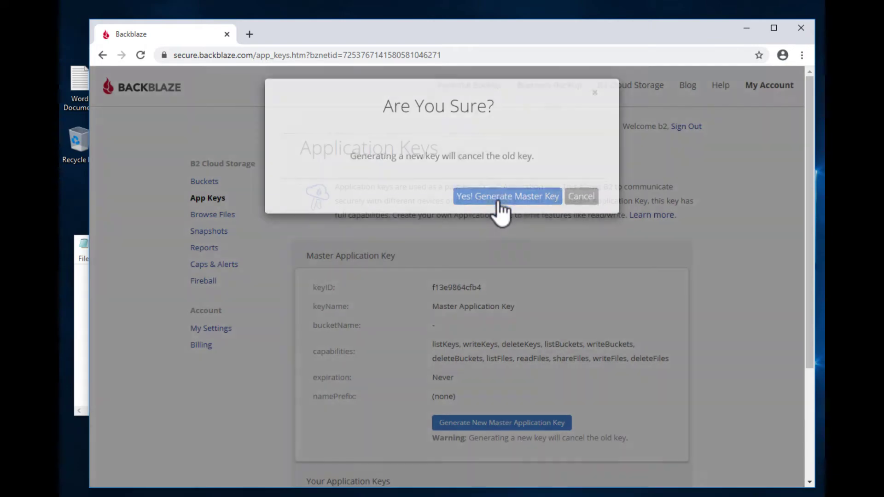
pyautogui.scroll(-3, 506, 201)
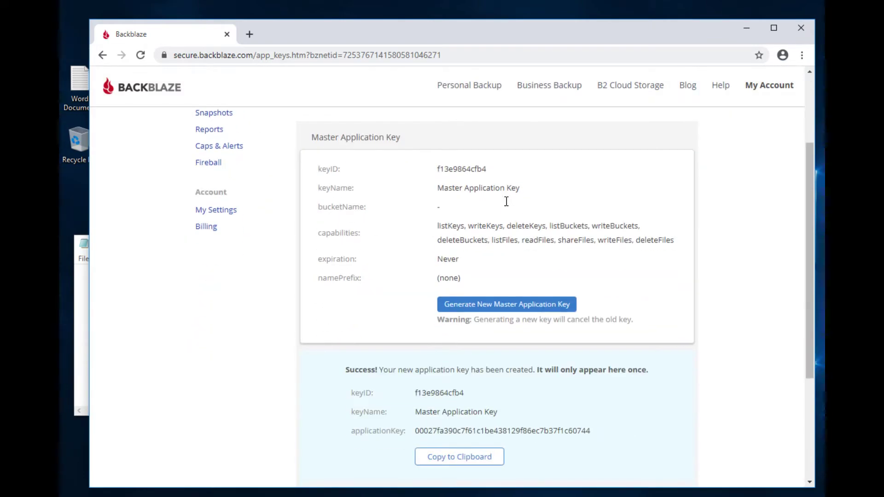
# Copy the new key ID and application key onto separate lines of the 'keys' Notepad file
pyautogui.doubleClick(449, 397)
pyautogui.hotkey('ctrl', 'c')
pyautogui.click(82, 307)
pyautogui.hotkey('ctrl', 'v')
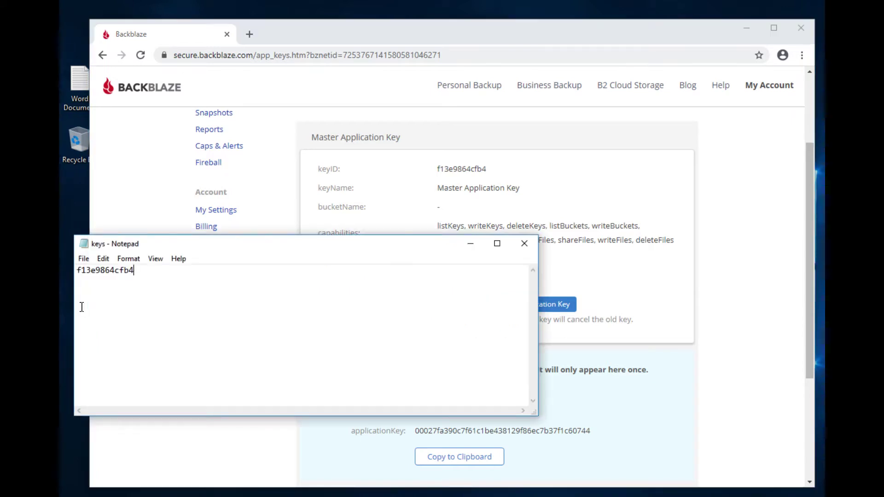
pyautogui.click(562, 410)
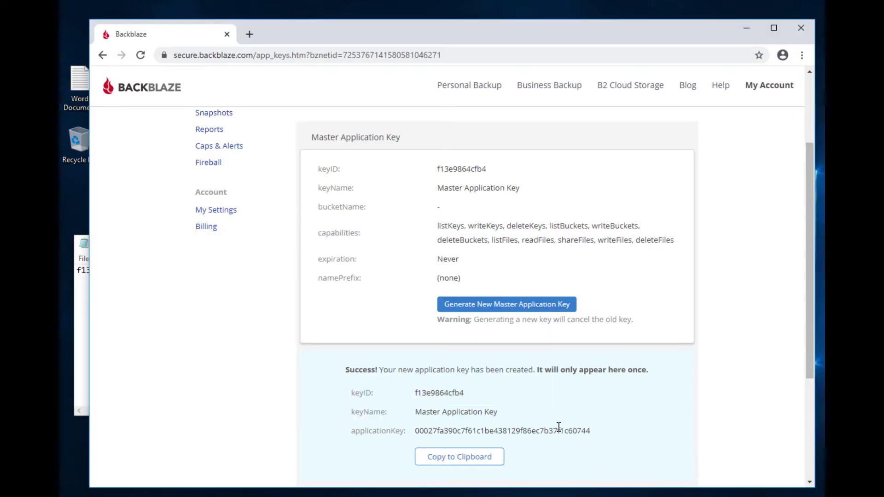
pyautogui.doubleClick(541, 432)
pyautogui.hotkey('ctrl', 'c')
pyautogui.click(83, 300)
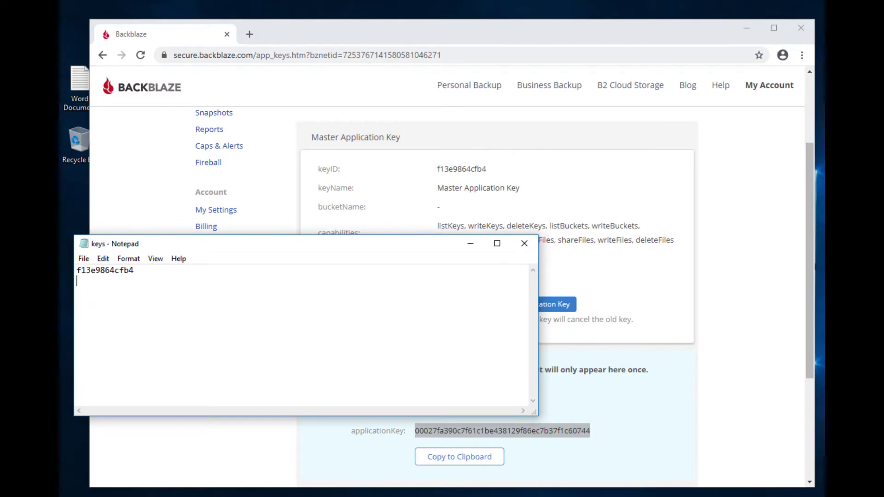
pyautogui.press('Return')
pyautogui.hotkey('ctrl', 'v')
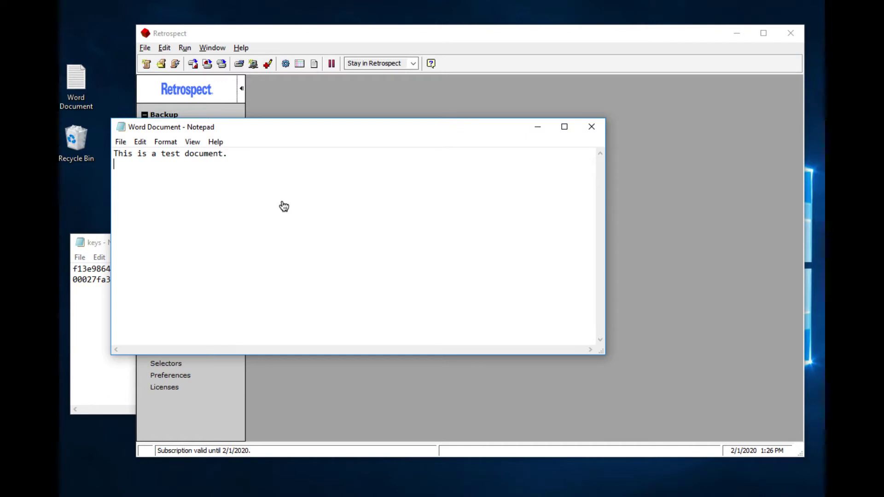
# Add a new line reading "Let's back this up." to the Word Document test file
pyautogui.press('Return')
pyautogui.write("Let's back this up.")
# Close the test file and set up an advanced Immediate Backup with Desktop as source
pyautogui.click(590, 126)
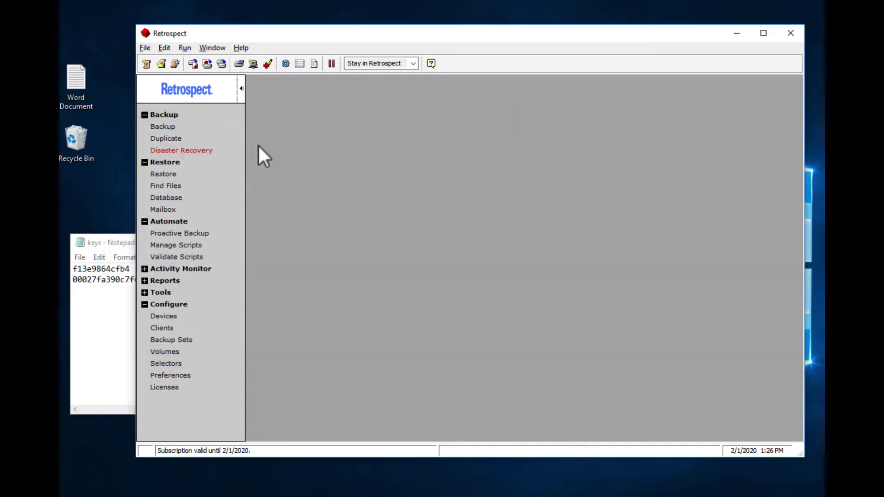
pyautogui.click(162, 126)
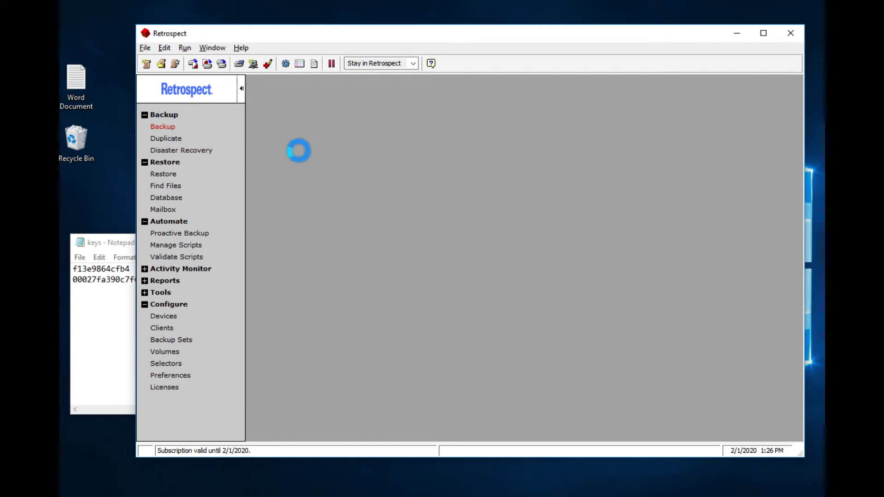
pyautogui.click(462, 334)
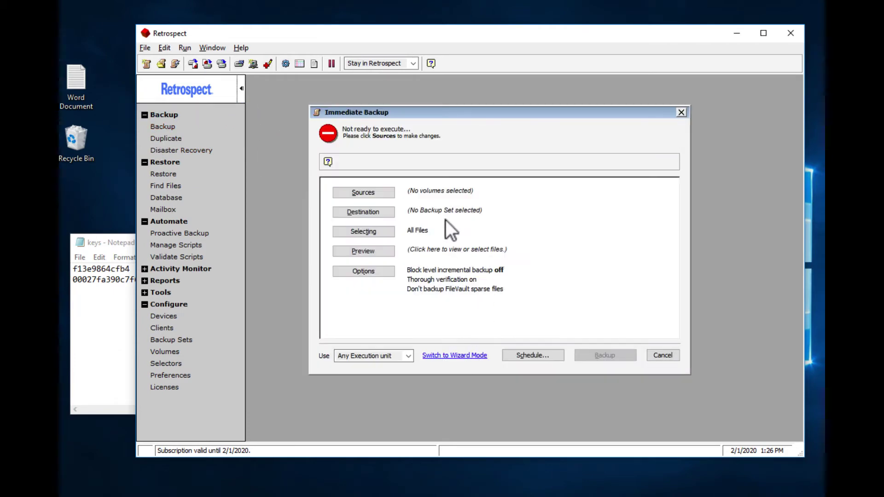
pyautogui.click(376, 197)
pyautogui.click(391, 212)
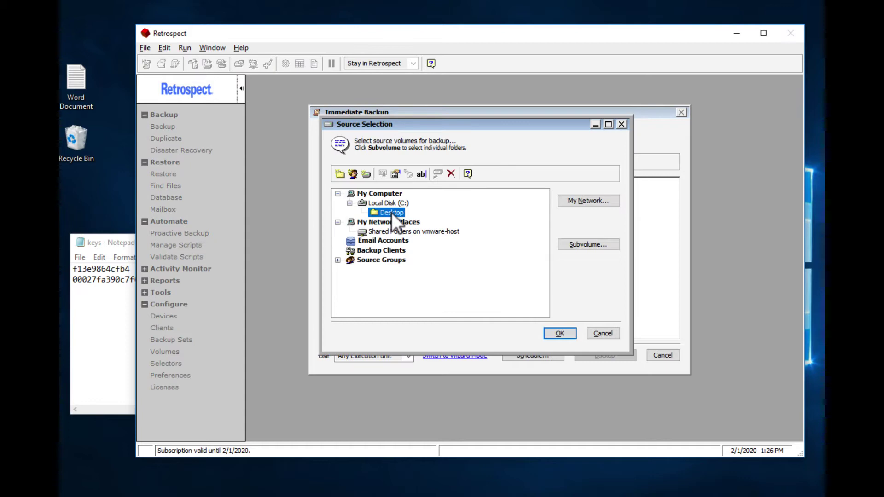
pyautogui.click(558, 332)
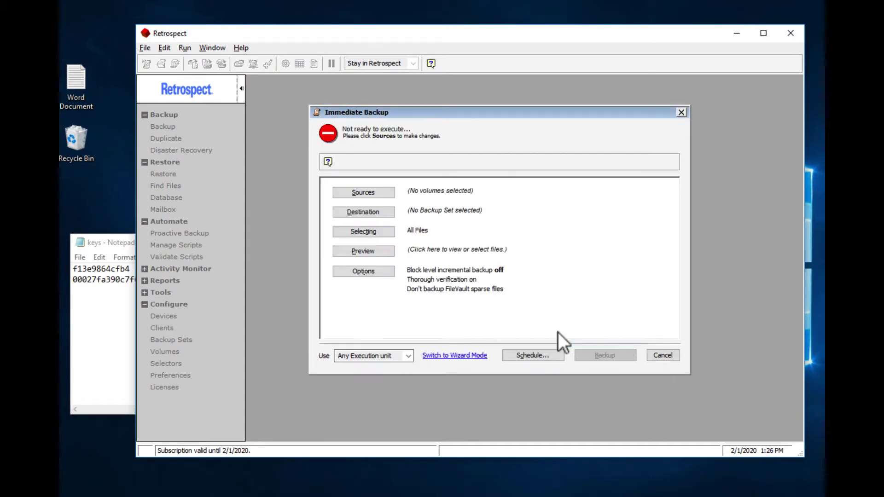
# Start creating a new Cloud backup set as the backup destination
pyautogui.click(369, 211)
pyautogui.click(545, 225)
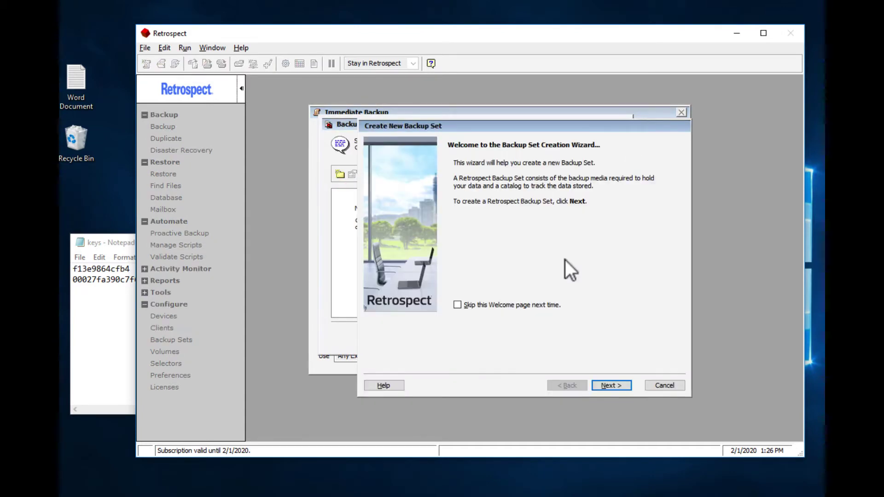
pyautogui.click(603, 385)
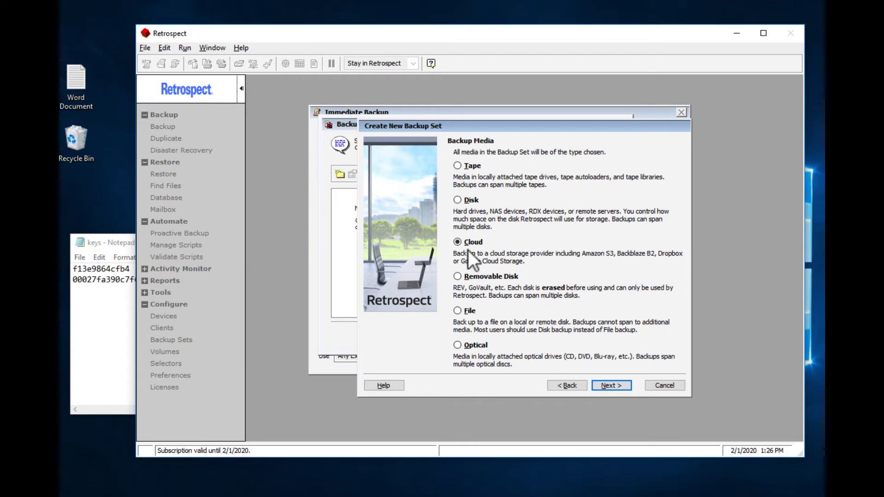
pyautogui.click(610, 384)
# Name the set 'Backblaze Set', choose Backblaze B2, and paste the saved key ID as Account ID
pyautogui.write('Back')
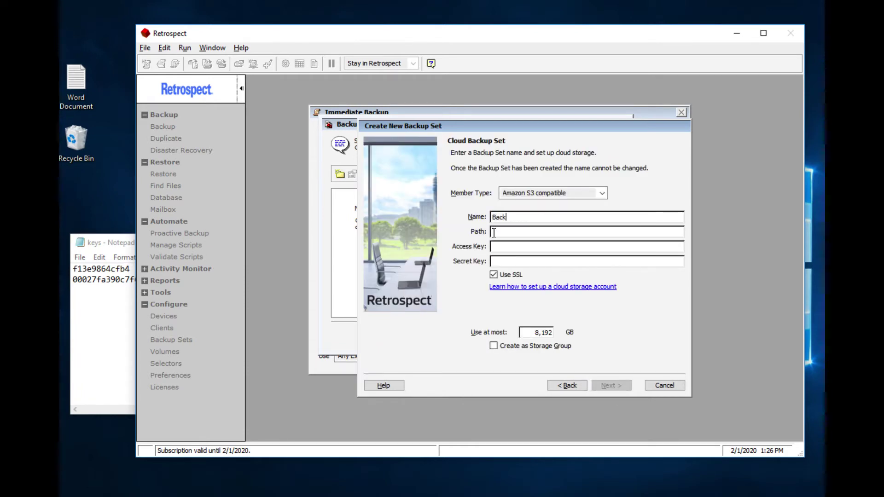
pyautogui.write('blaze Set')
pyautogui.click(554, 190)
pyautogui.click(545, 214)
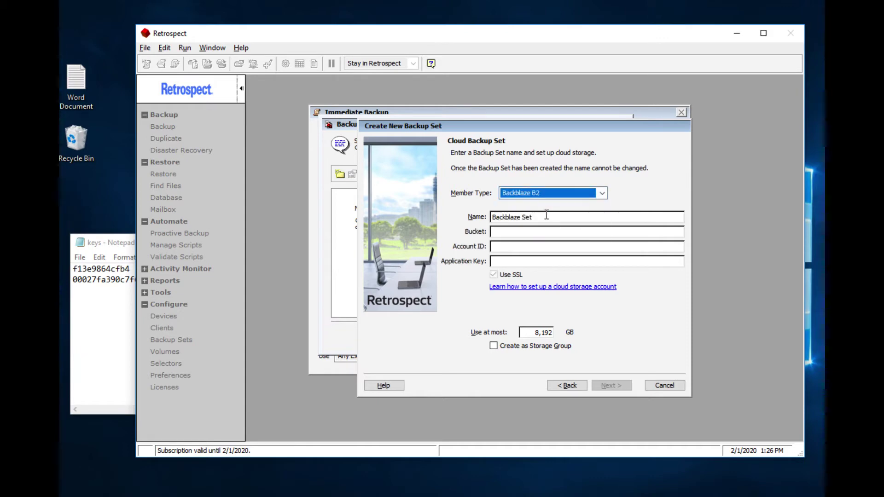
pyautogui.click(513, 244)
pyautogui.click(119, 302)
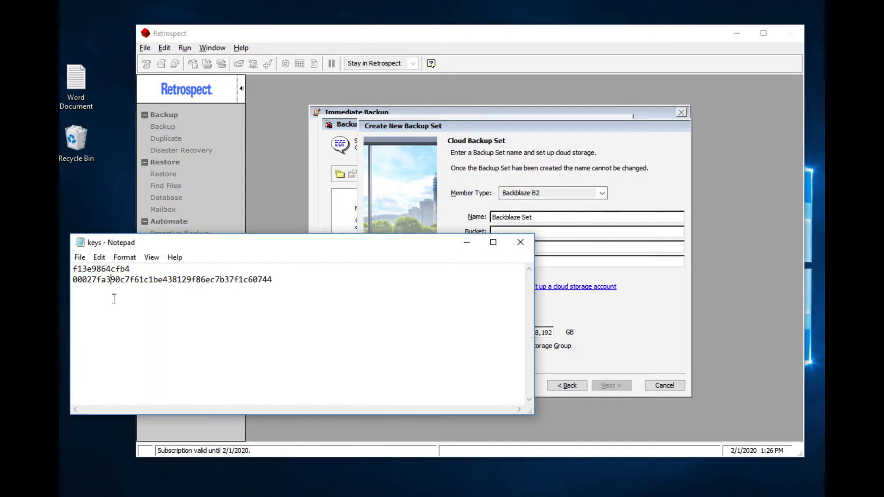
pyautogui.doubleClick(102, 269)
pyautogui.hotkey('ctrl', 'c')
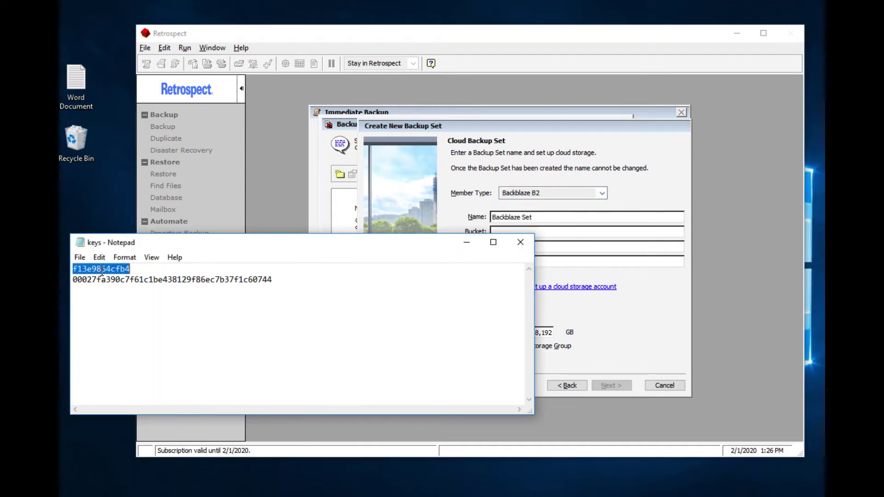
pyautogui.click(562, 243)
pyautogui.hotkey('ctrl', 'v')
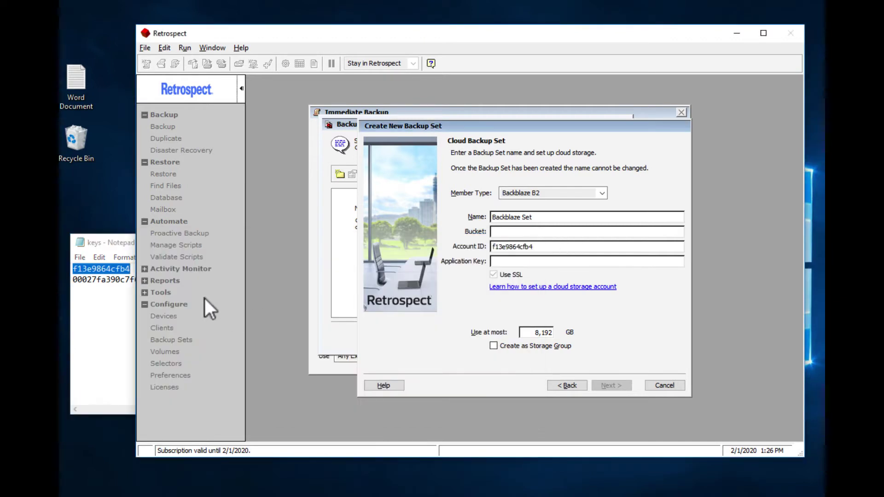
# Paste the saved application key and create the bucket with the suggested name
pyautogui.click(118, 296)
pyautogui.moveTo(73, 280); pyautogui.dragTo(335, 312)
pyautogui.click(592, 263)
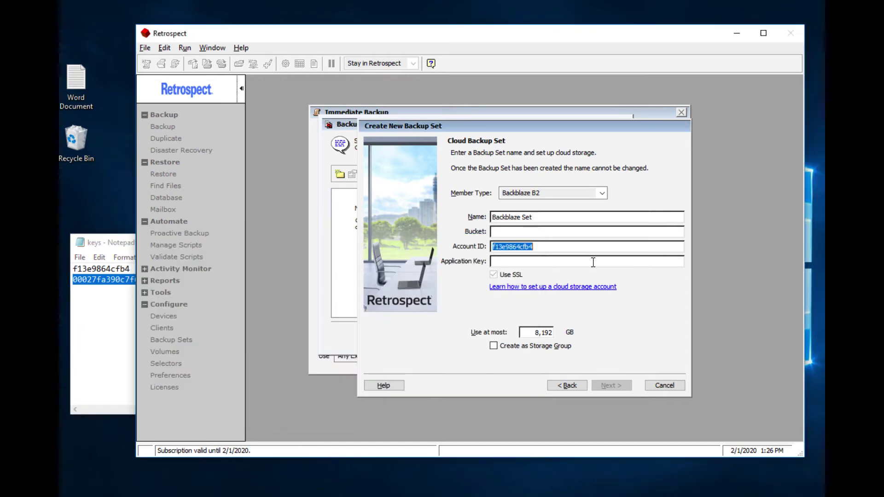
pyautogui.click(593, 262)
pyautogui.hotkey('ctrl', 'v')
pyautogui.click(613, 382)
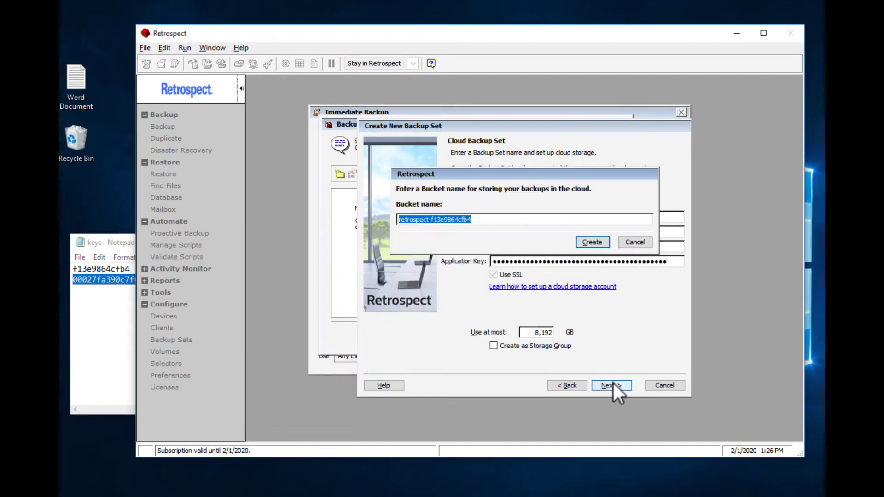
pyautogui.click(596, 237)
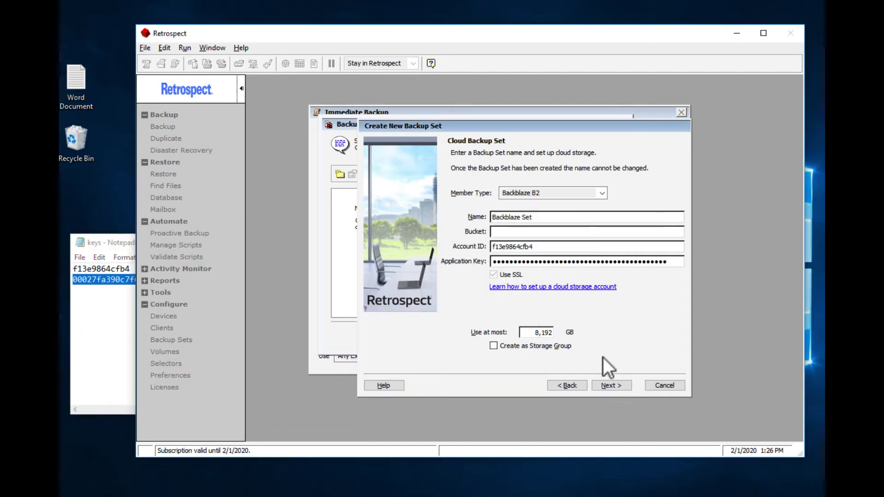
# Secure the backup set with AES-256 encryption and enter and confirm its password
pyautogui.click(615, 385)
pyautogui.click(506, 185)
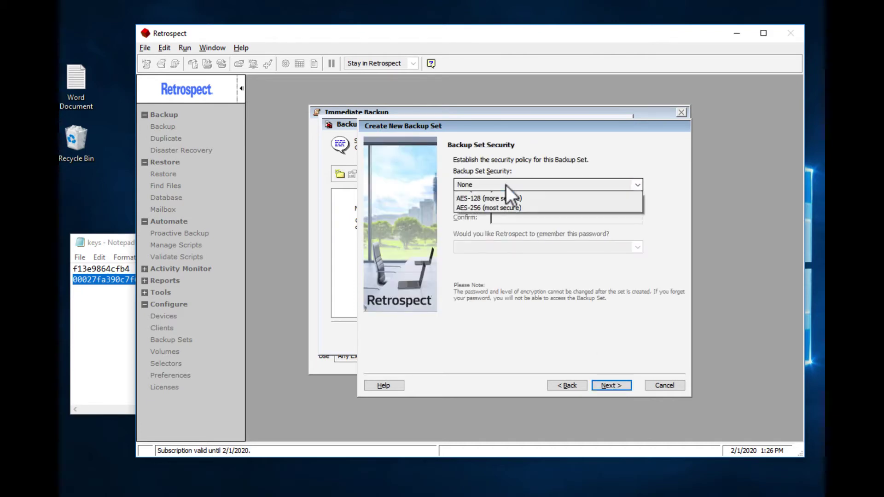
pyautogui.click(500, 240)
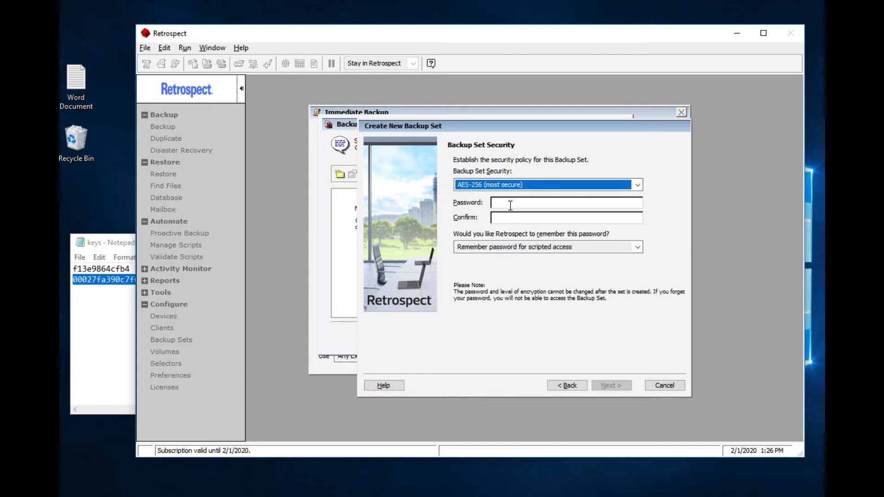
pyautogui.click(511, 205)
pyautogui.write('••••••••••••••••')
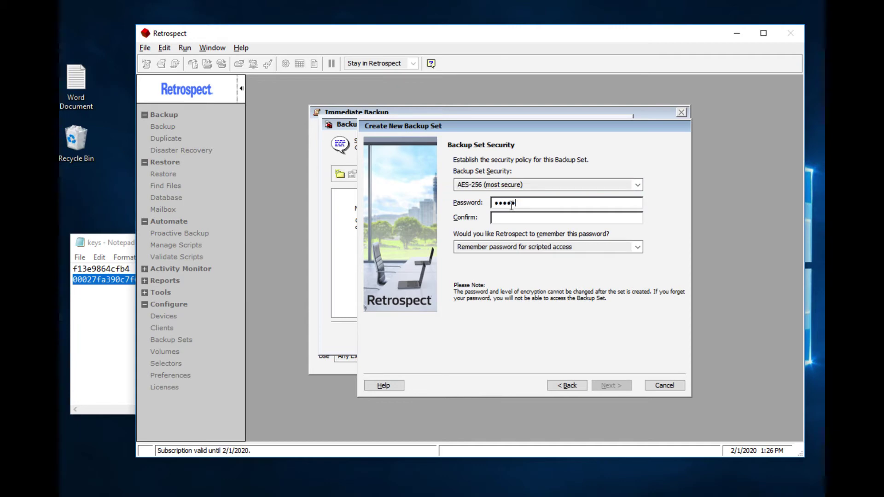
pyautogui.press('Tab')
pyautogui.write('••••••••••••••••')
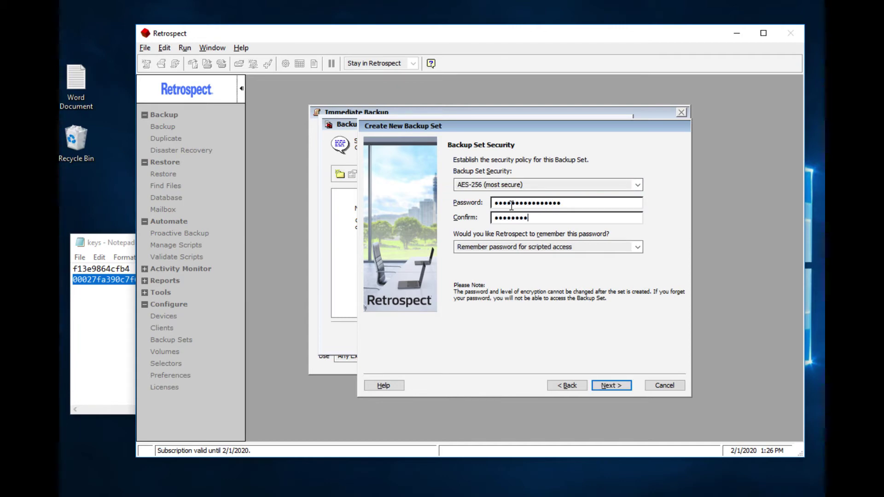
# Accept the default catalog location and finish creating the Backblaze Set
pyautogui.click(601, 380)
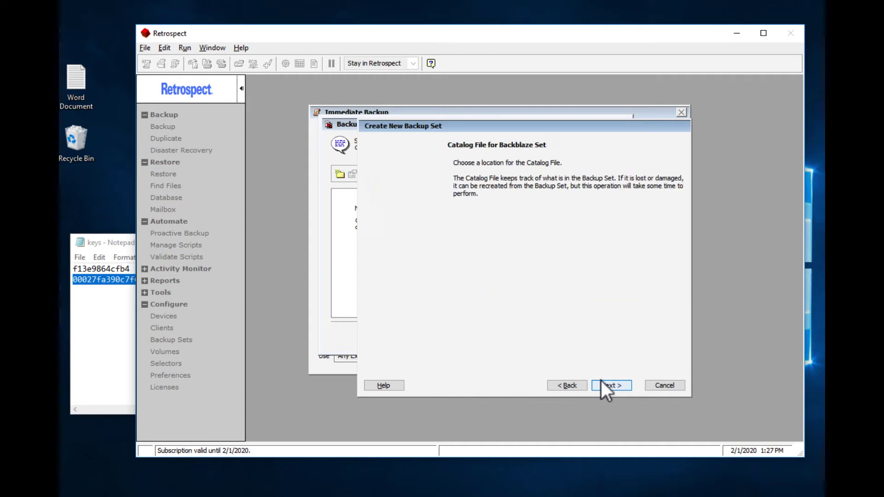
pyautogui.click(601, 380)
pyautogui.click(607, 385)
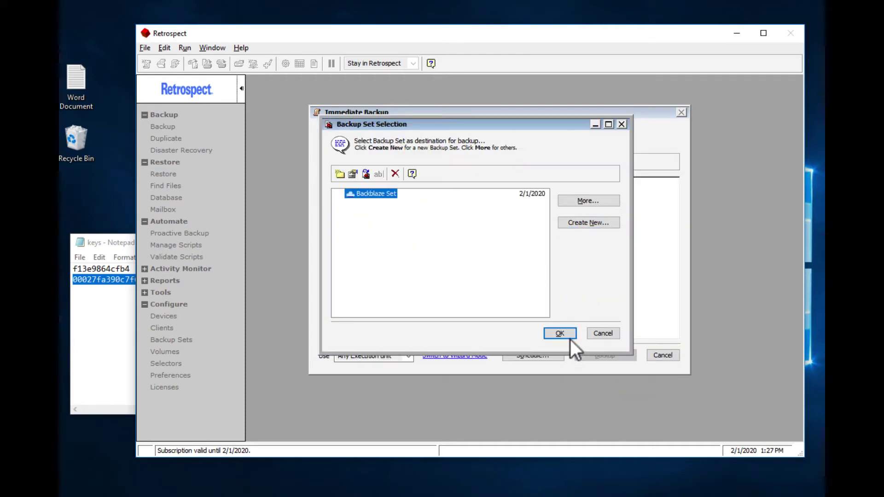
# Confirm Backblaze Set as the destination and run the Desktop backup to completion
pyautogui.click(563, 334)
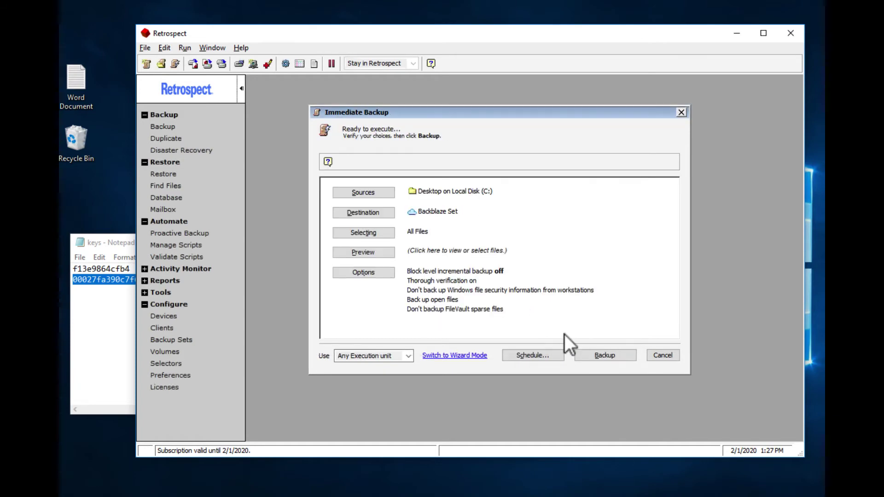
pyautogui.click(598, 352)
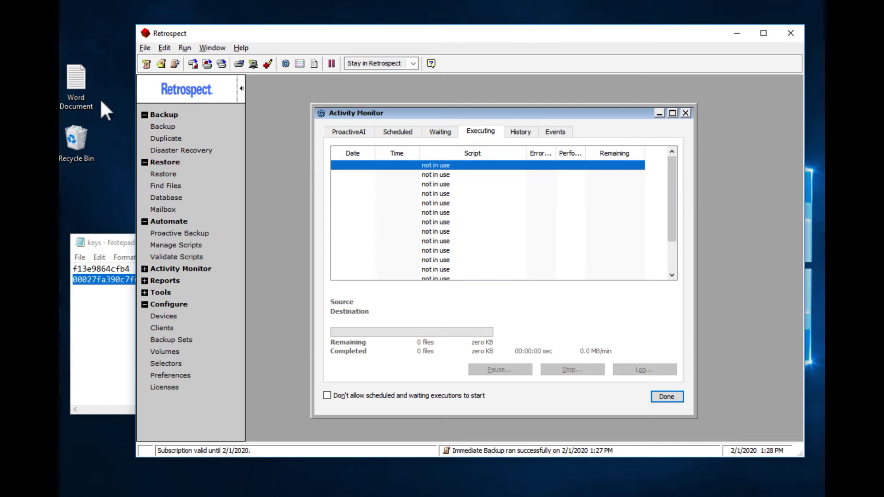
pyautogui.moveTo(70, 74); pyautogui.dragTo(73, 127)
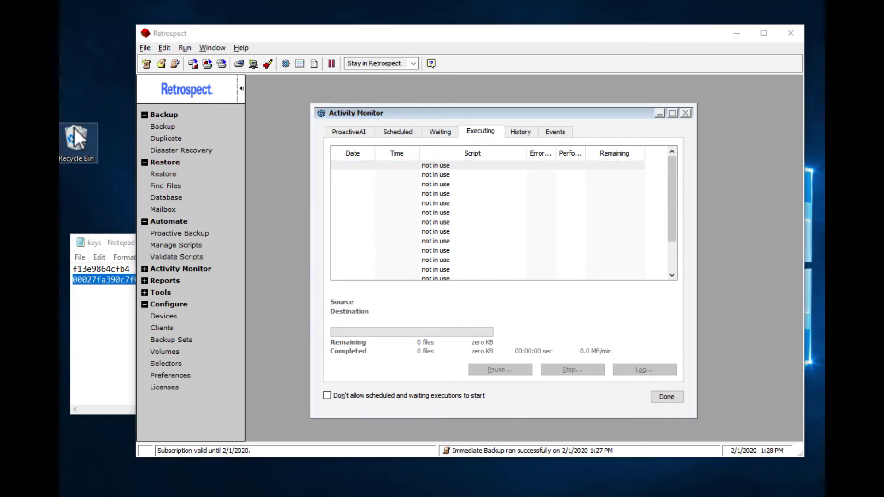
pyautogui.click(167, 178)
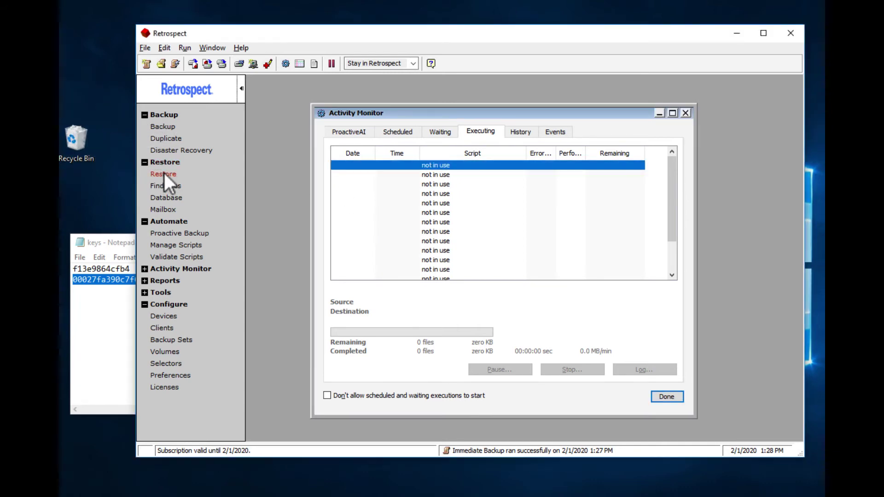
pyautogui.click(164, 174)
pyautogui.click(607, 367)
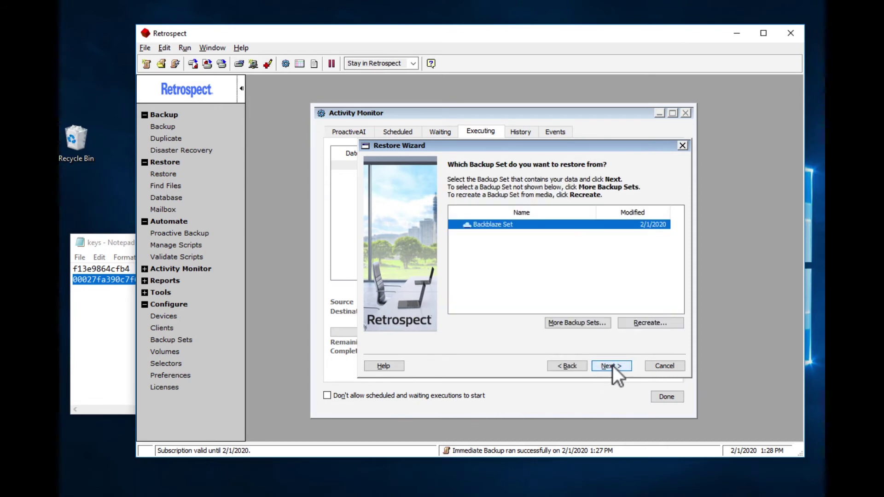
pyautogui.click(613, 366)
pyautogui.click(613, 366)
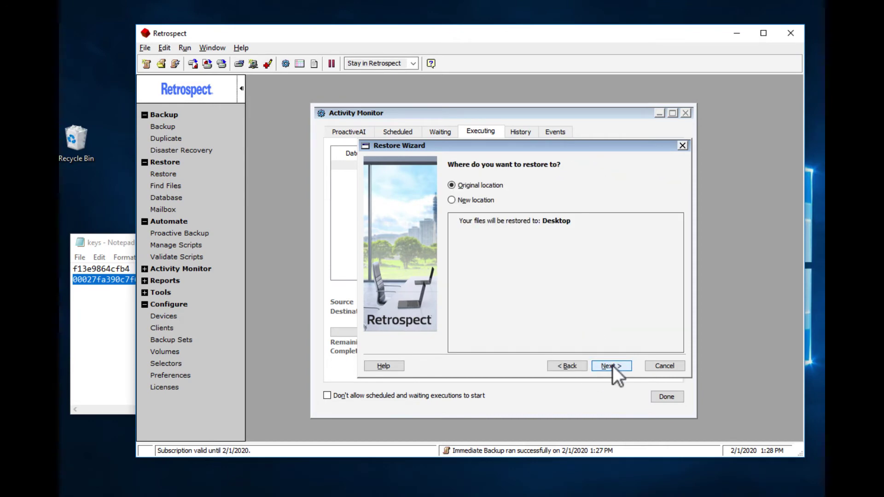
pyautogui.click(613, 365)
pyautogui.click(613, 365)
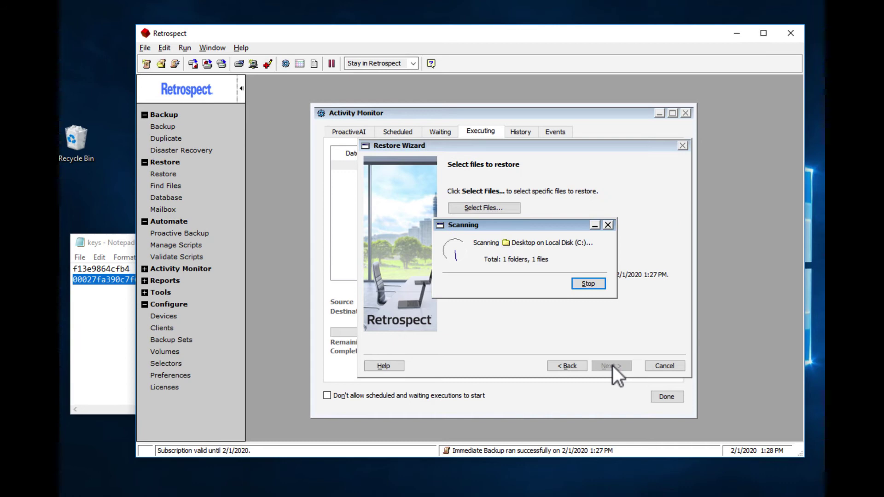
# Mark the desktop files, run the restore, and open the restored Word Document
pyautogui.click(473, 206)
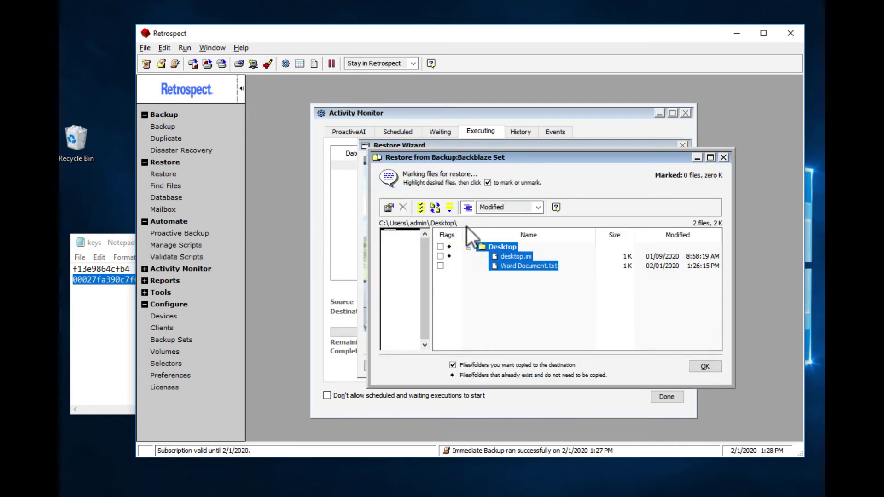
pyautogui.click(441, 266)
pyautogui.click(695, 365)
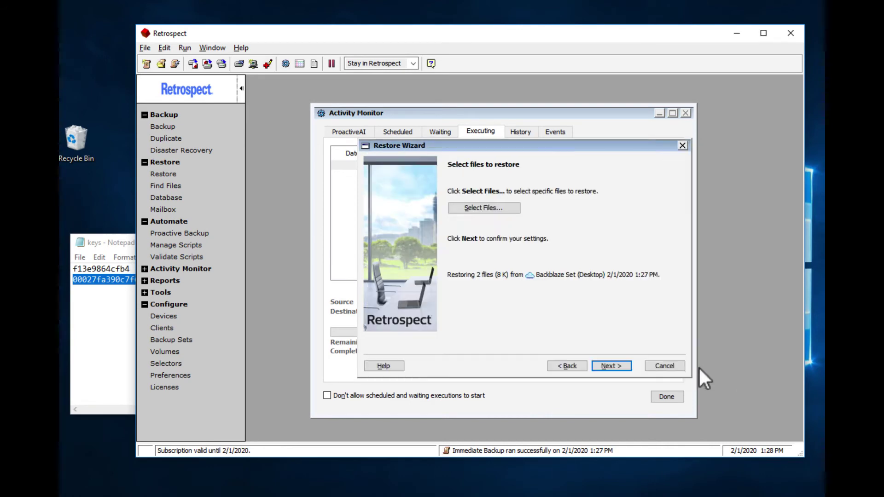
pyautogui.click(618, 362)
pyautogui.click(618, 362)
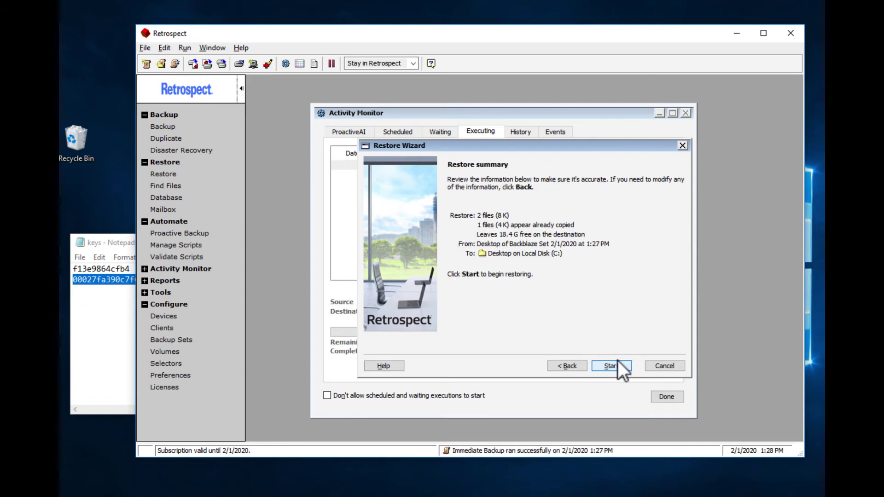
pyautogui.click(611, 365)
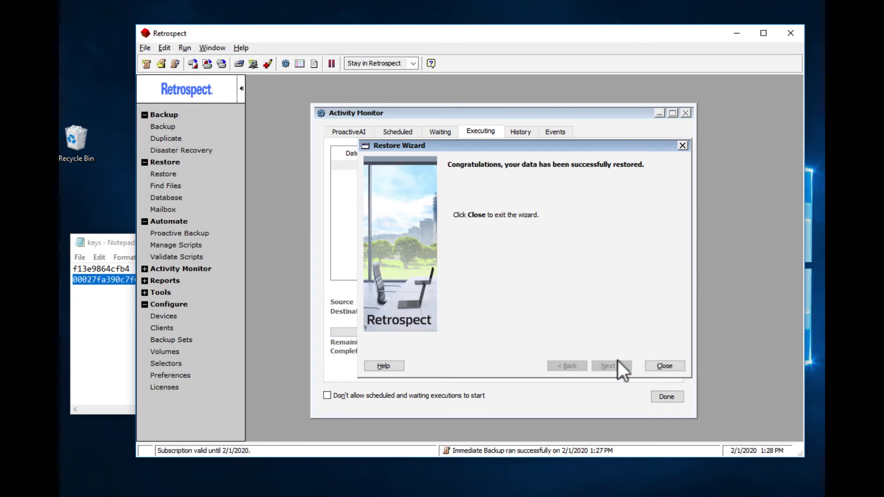
pyautogui.click(662, 366)
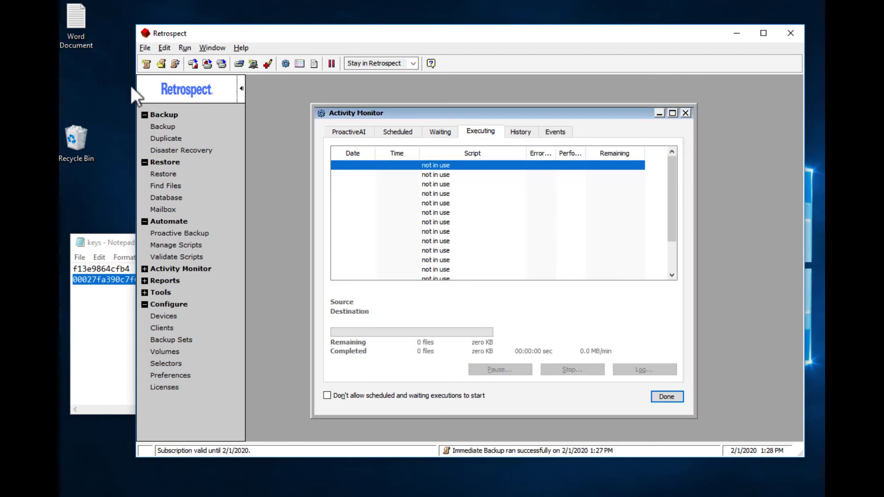
pyautogui.doubleClick(76, 19)
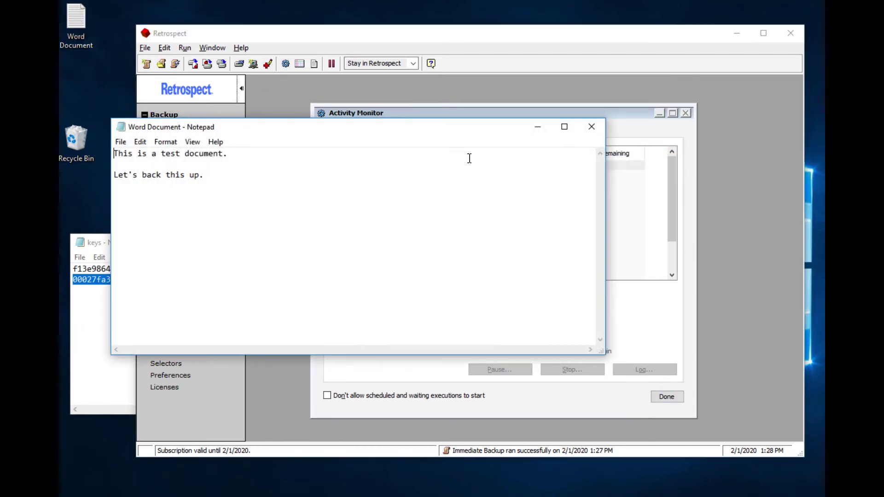